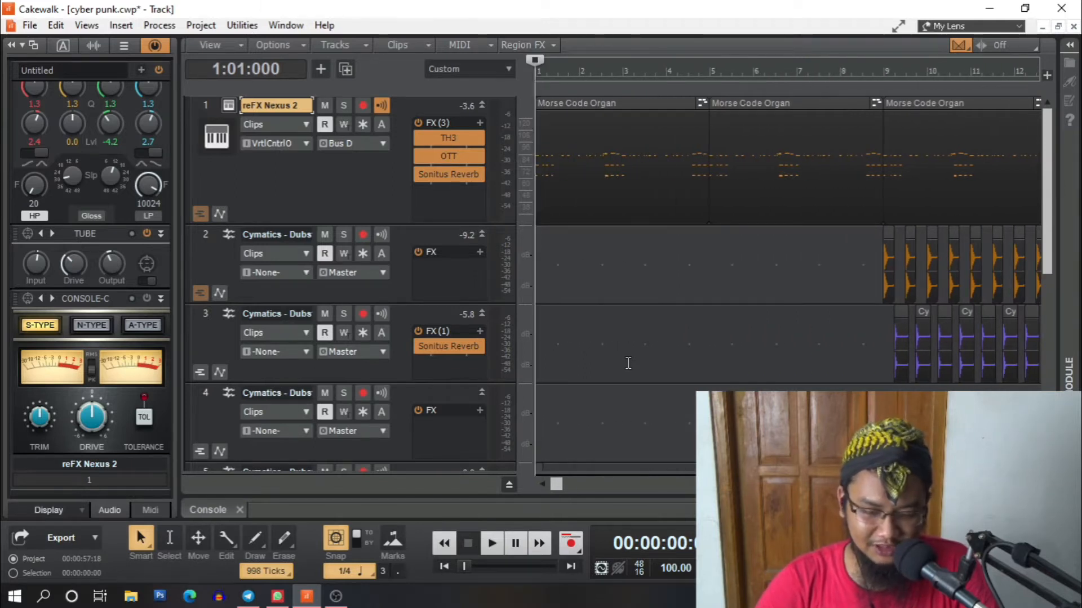
Play the project from its beginning, then stop playback.
key("space")
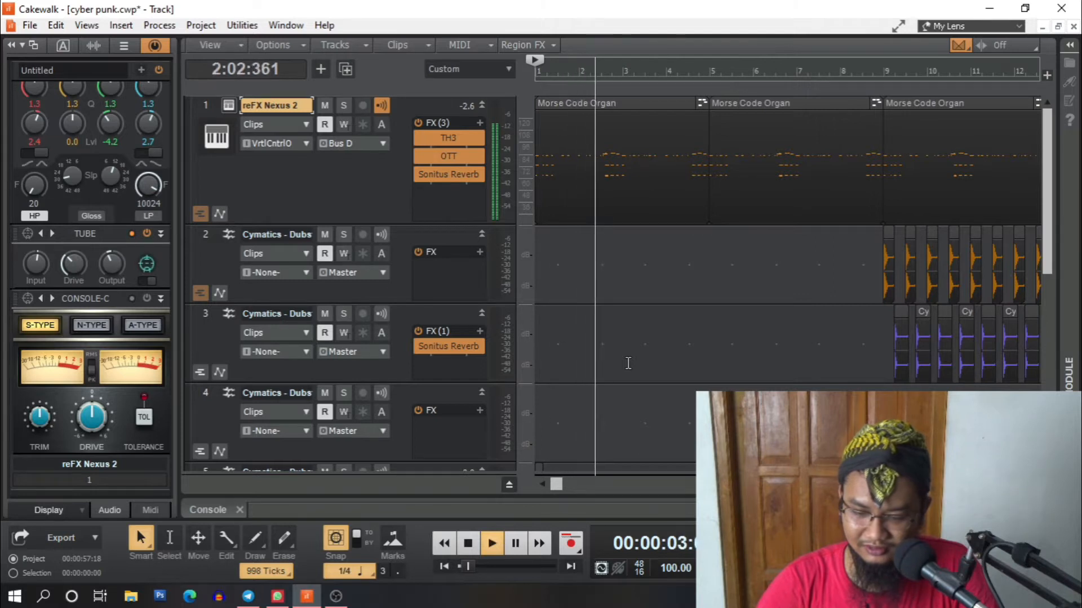
key("space")
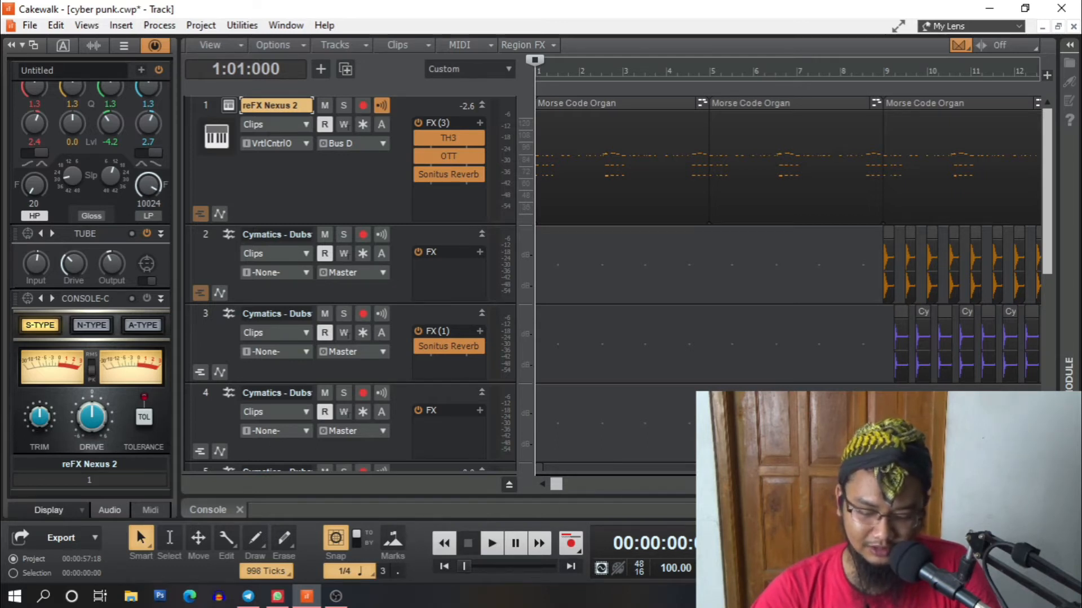
Start exporting the project as an audio file in WAV (Waveform Audio File Format).
left_click(91, 535)
left_click(112, 564)
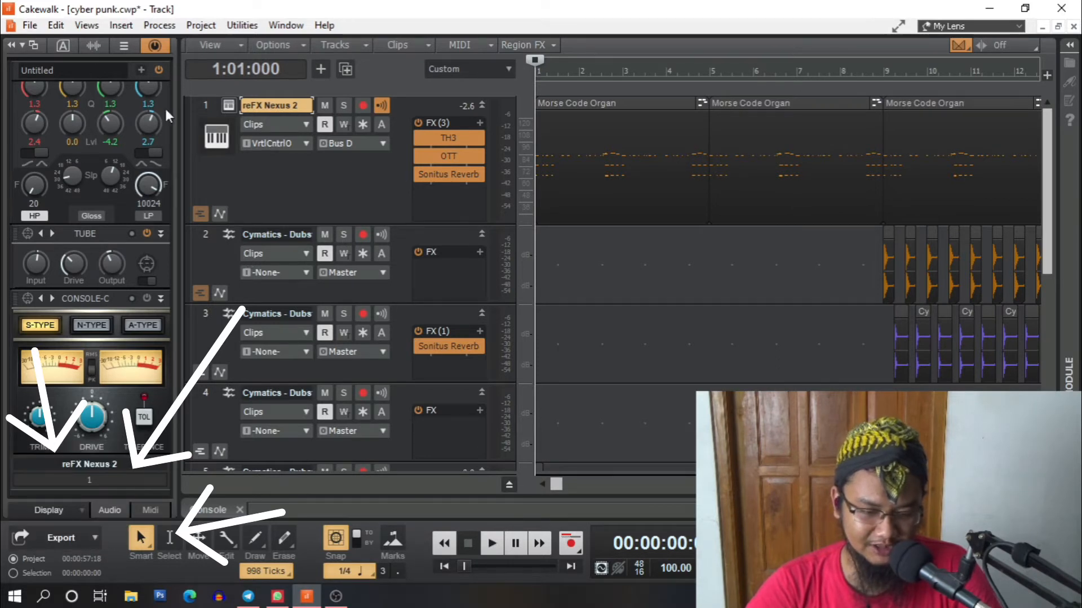
left_click(90, 542)
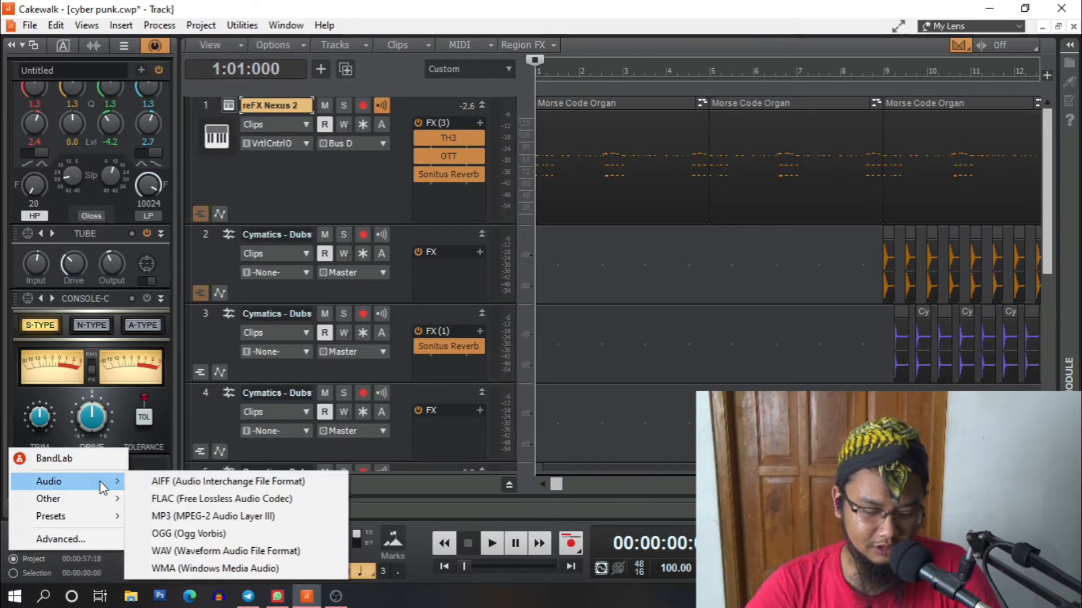
mouse_move(103, 499)
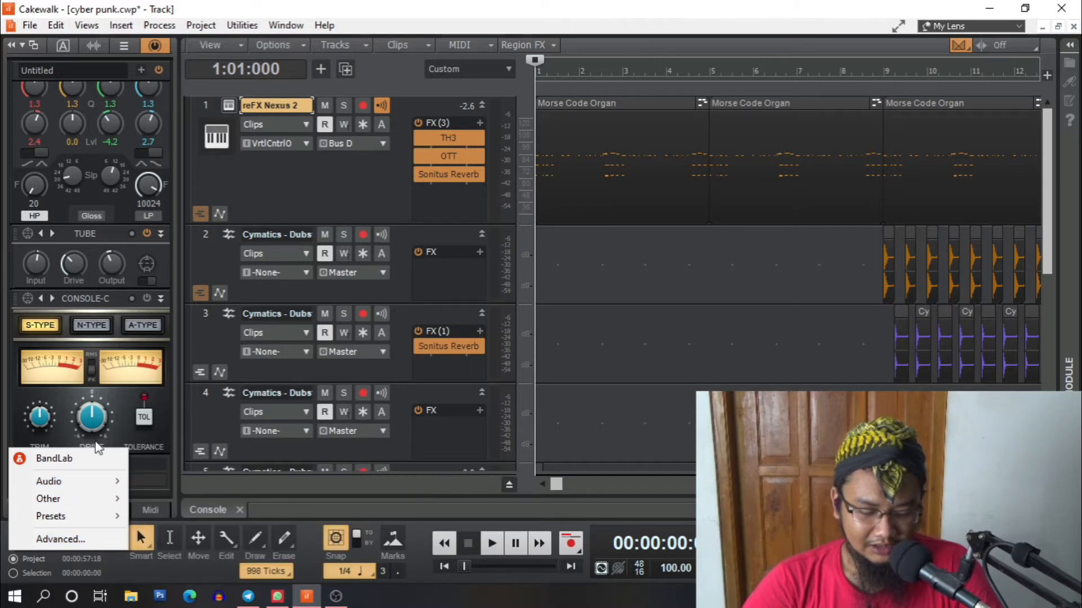
mouse_move(66, 481)
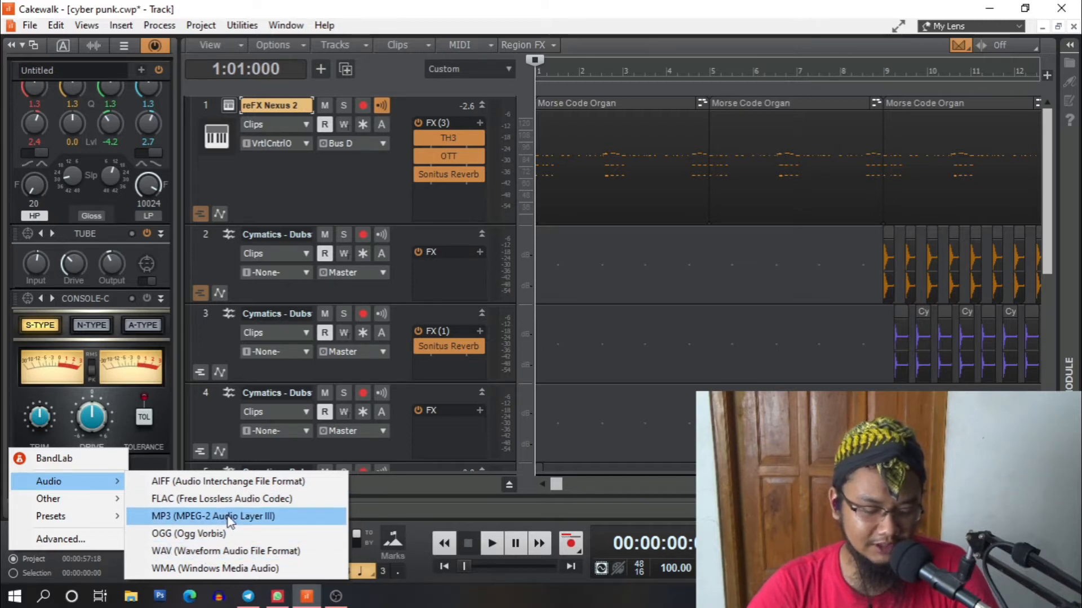
left_click(211, 553)
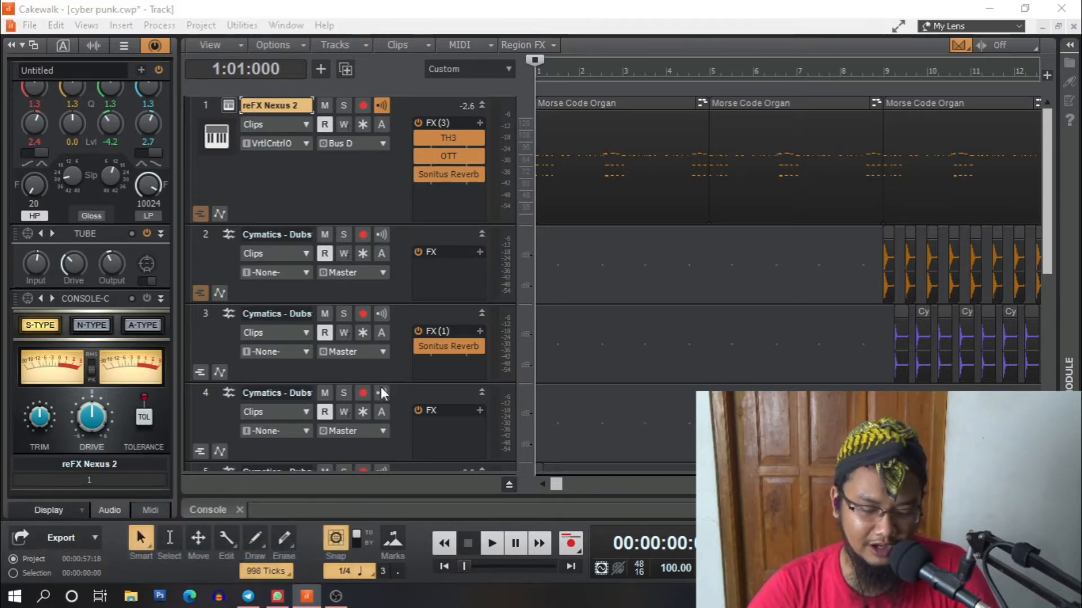
left_click_drag(497, 99, 349, 84)
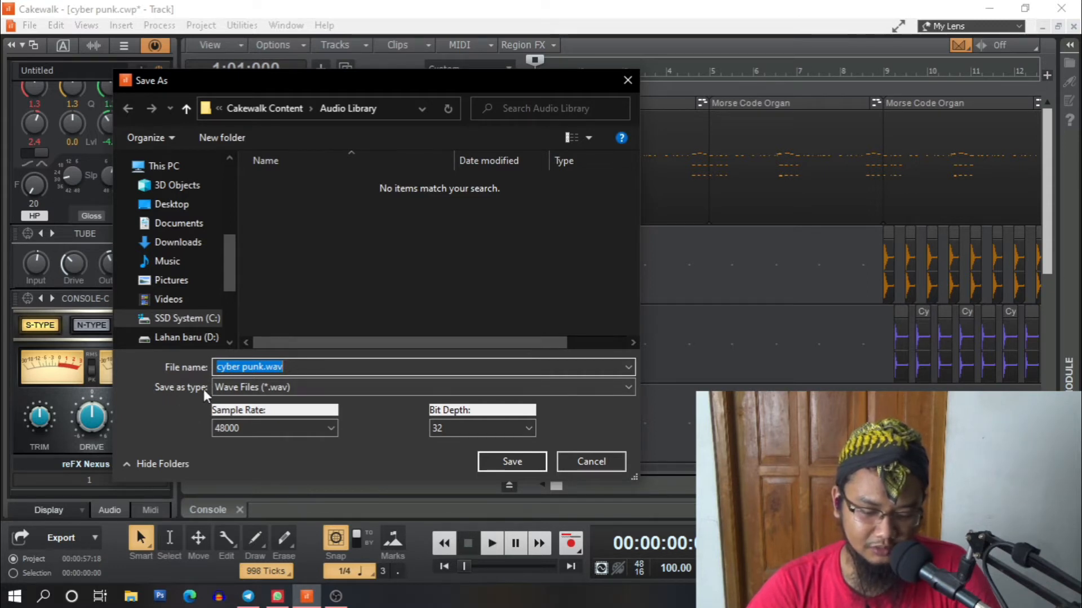
Save the export as cyber punk.wav in the Audio Library folder with a sample rate of 48000 and a bit depth of 32.
left_click(233, 386)
left_click(163, 417)
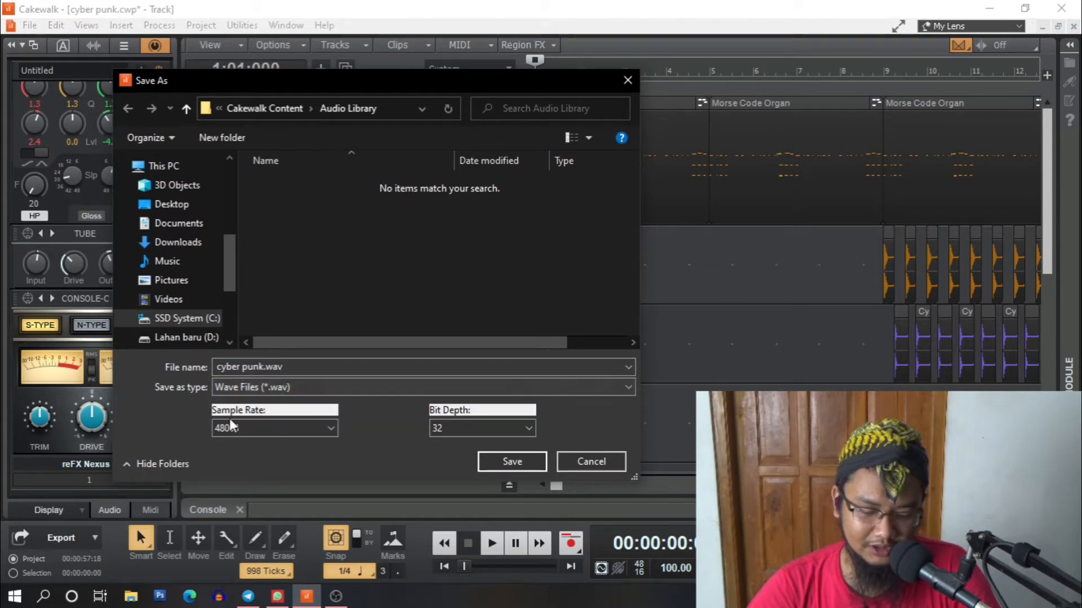
left_click(309, 427)
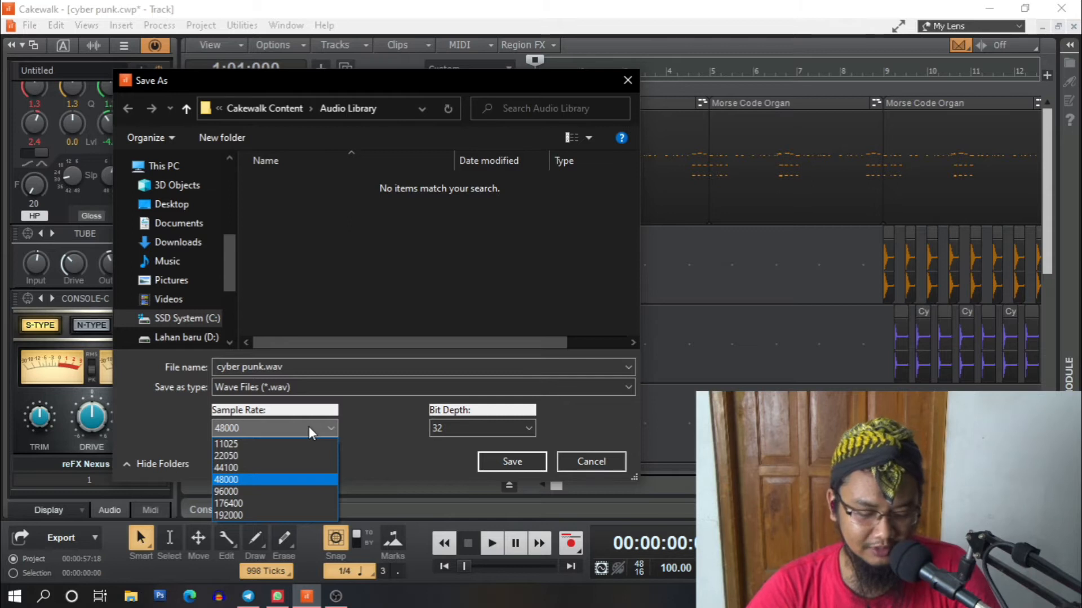
left_click(380, 447)
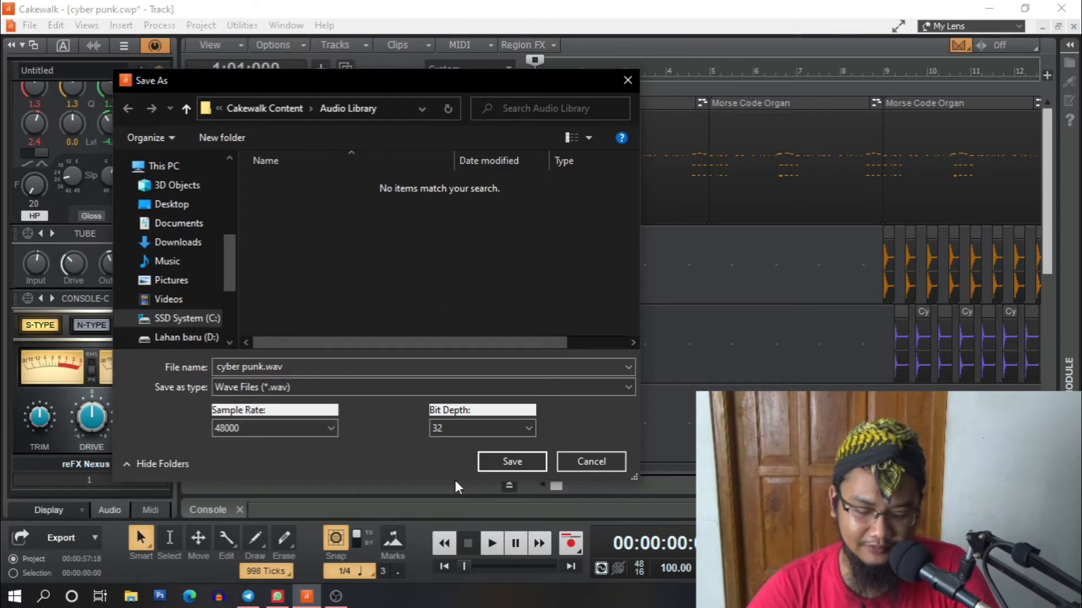
left_click(471, 428)
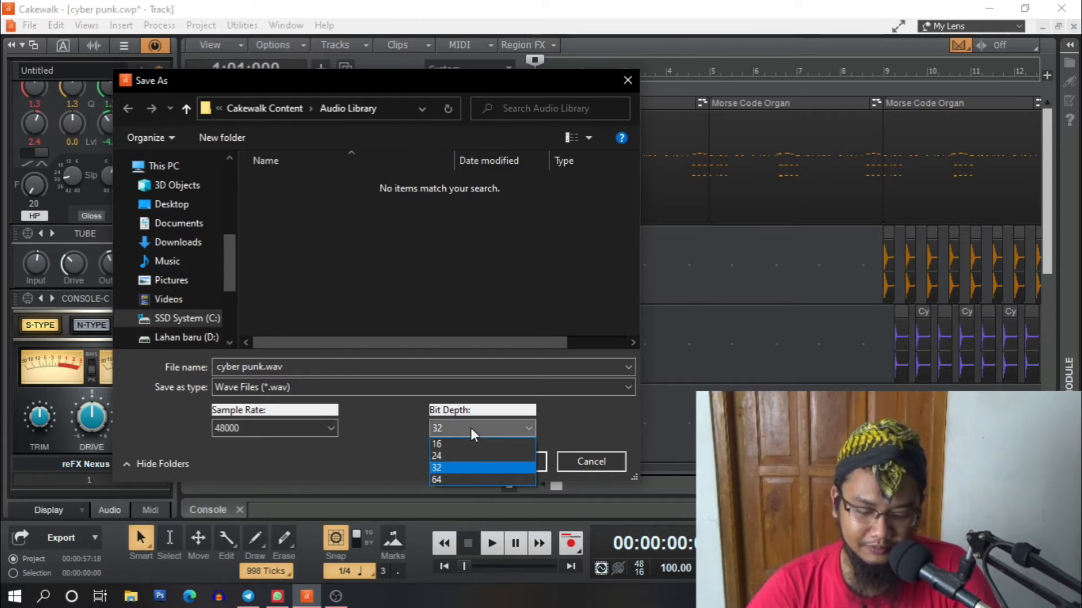
left_click(400, 433)
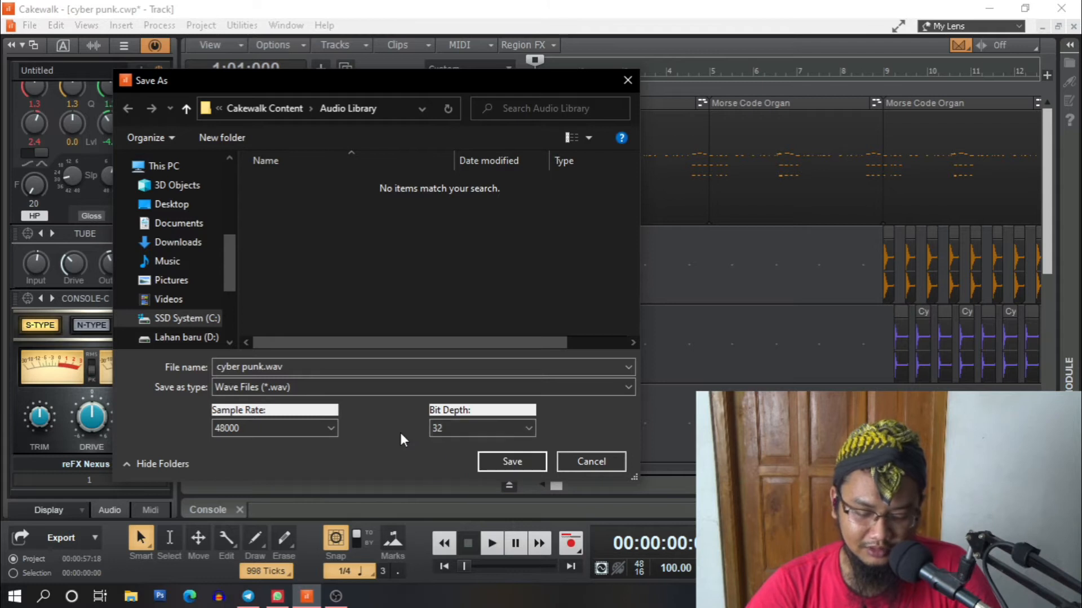
left_click(518, 462)
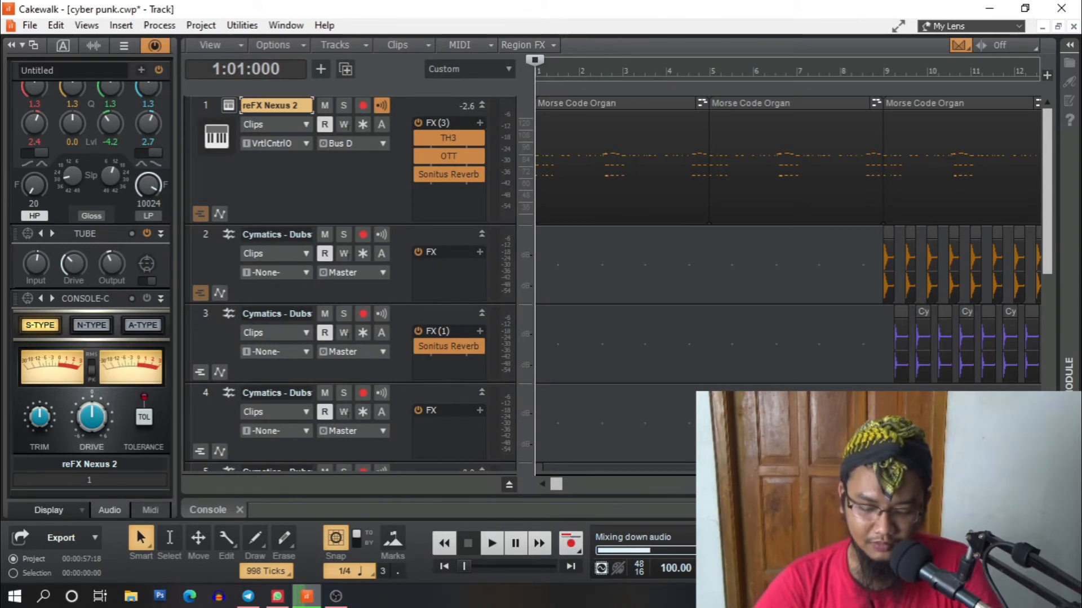
Open the advanced audio export settings and move the dialog so that all its options are in view.
left_click(92, 538)
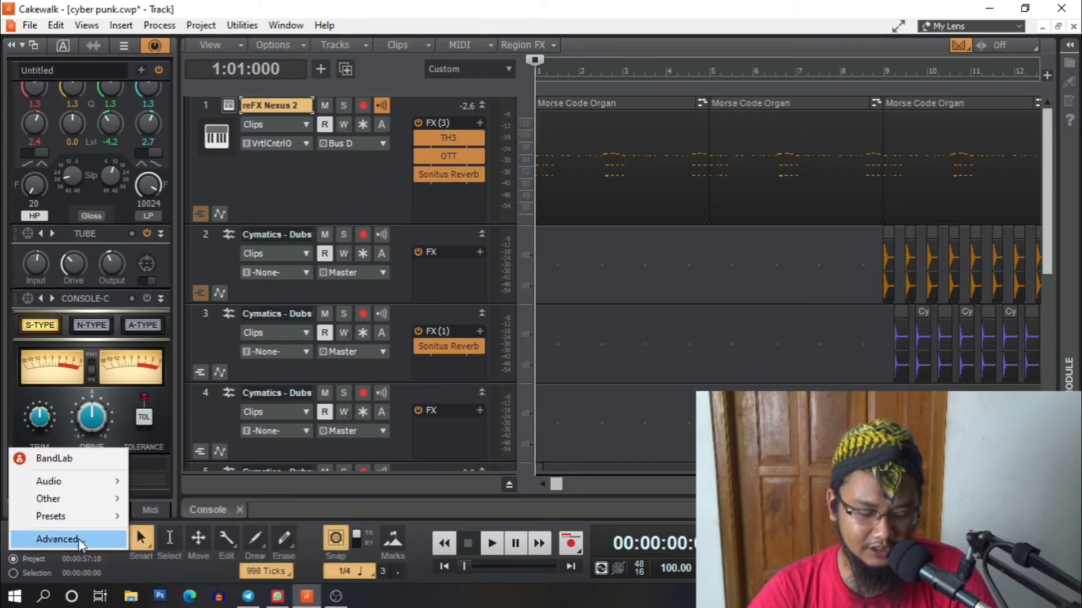
left_click(79, 538)
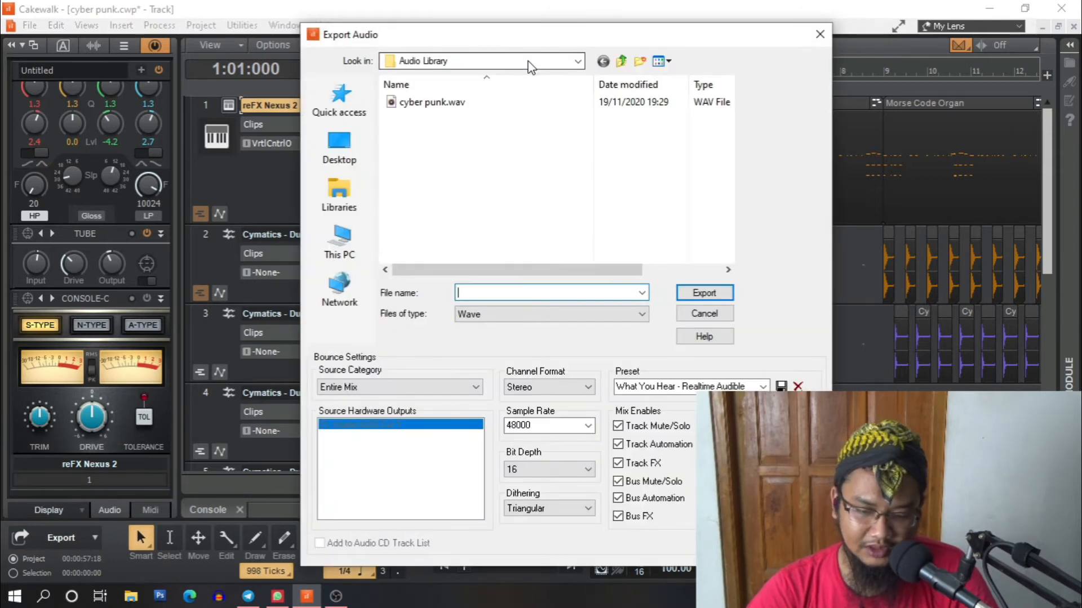
left_click_drag(536, 37, 305, 50)
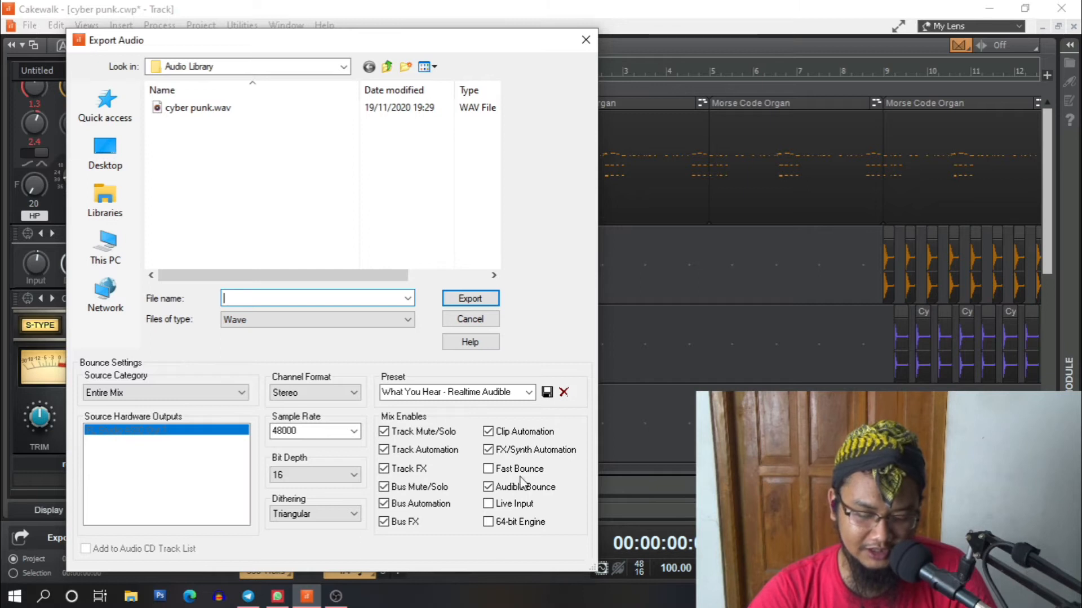
Examine the available file types and source categories for the export, keeping Wave and Entire Mix.
left_click(248, 325)
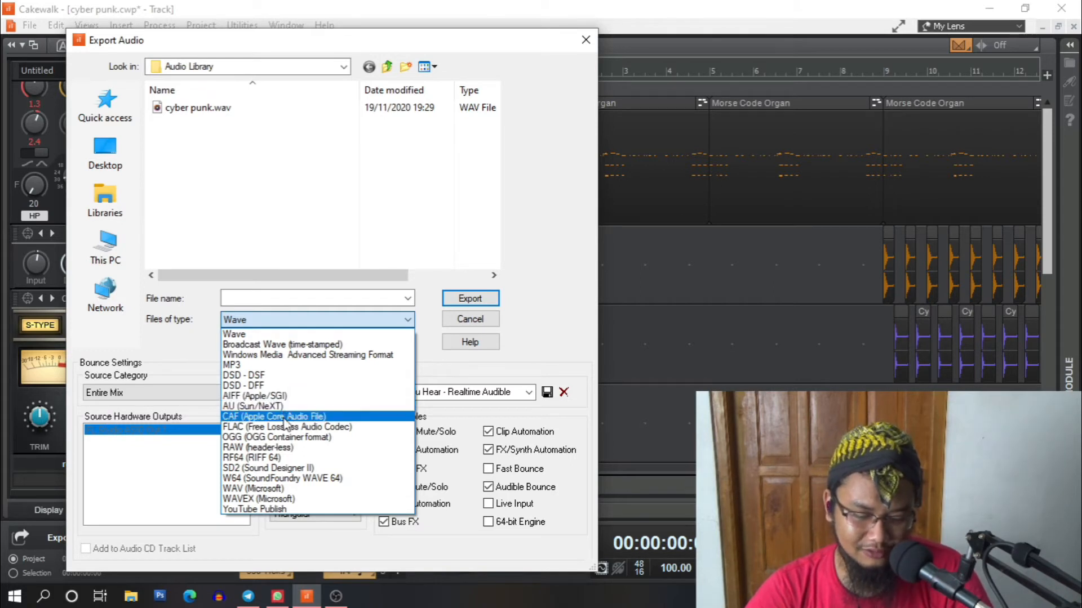
left_click(343, 323)
left_click(343, 324)
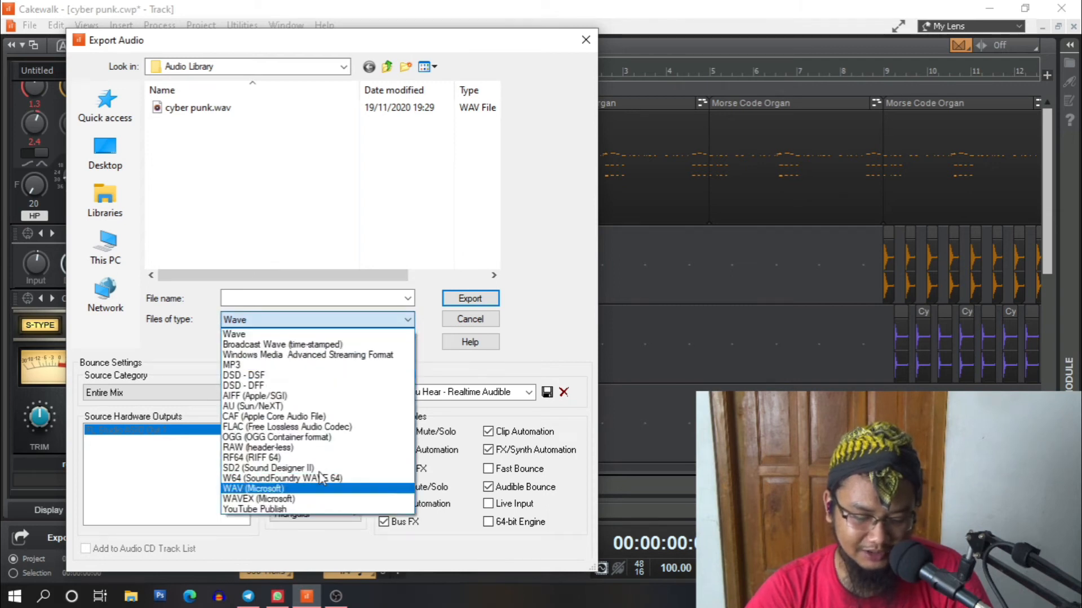
left_click(195, 329)
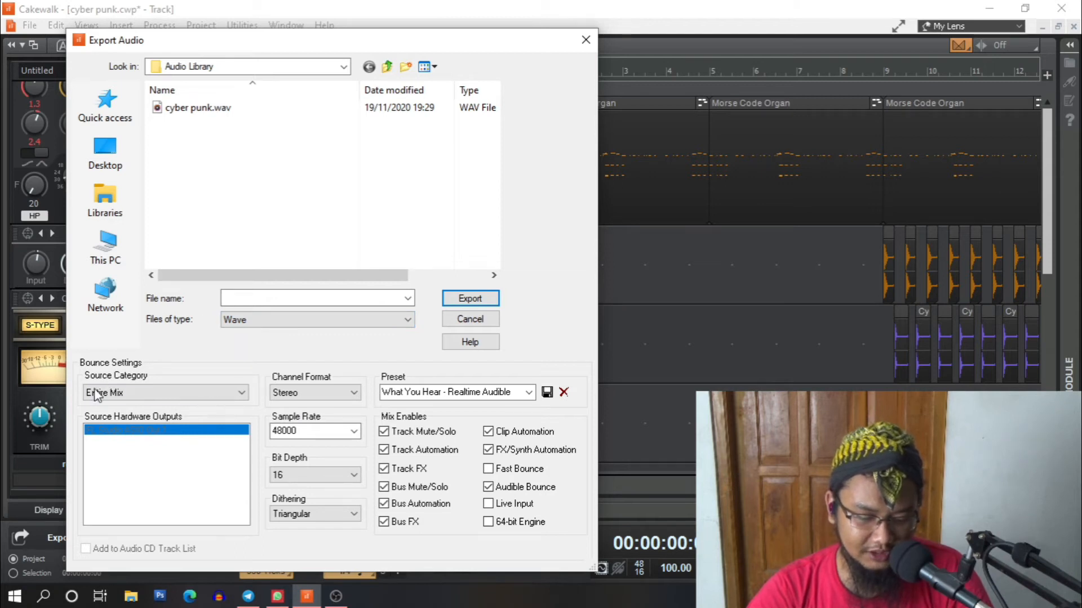
left_click(164, 392)
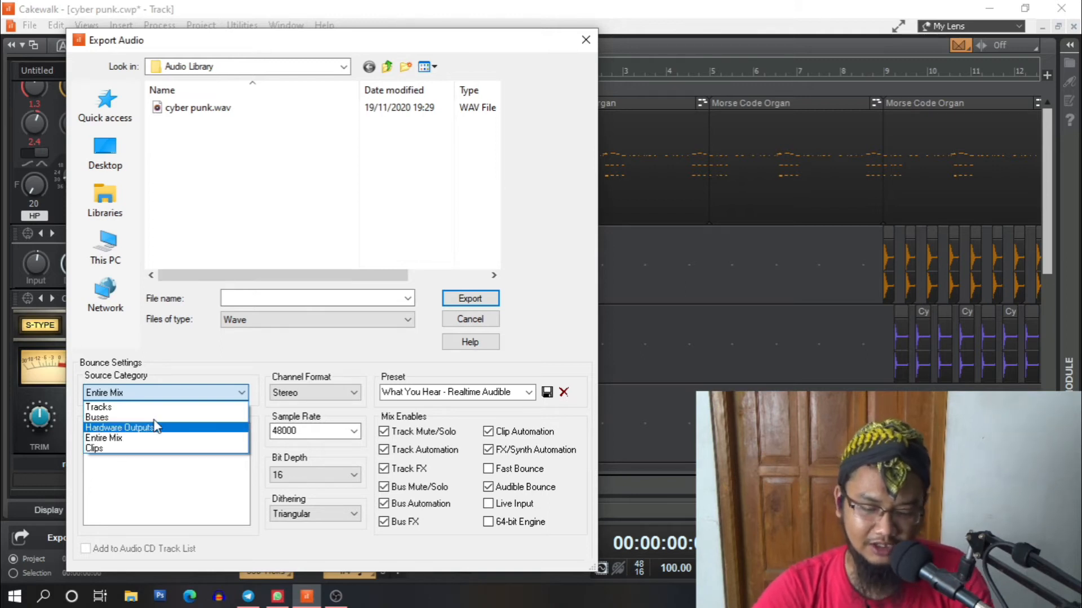
left_click(118, 428)
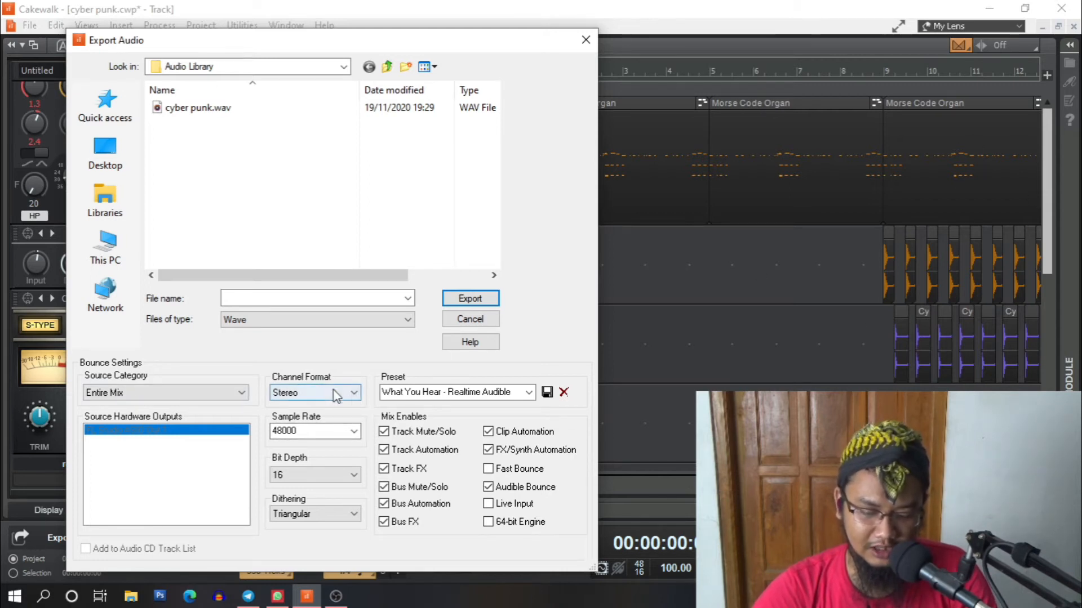
Examine the channel format and sample rate choices, keeping Stereo and 48000.
left_click(353, 394)
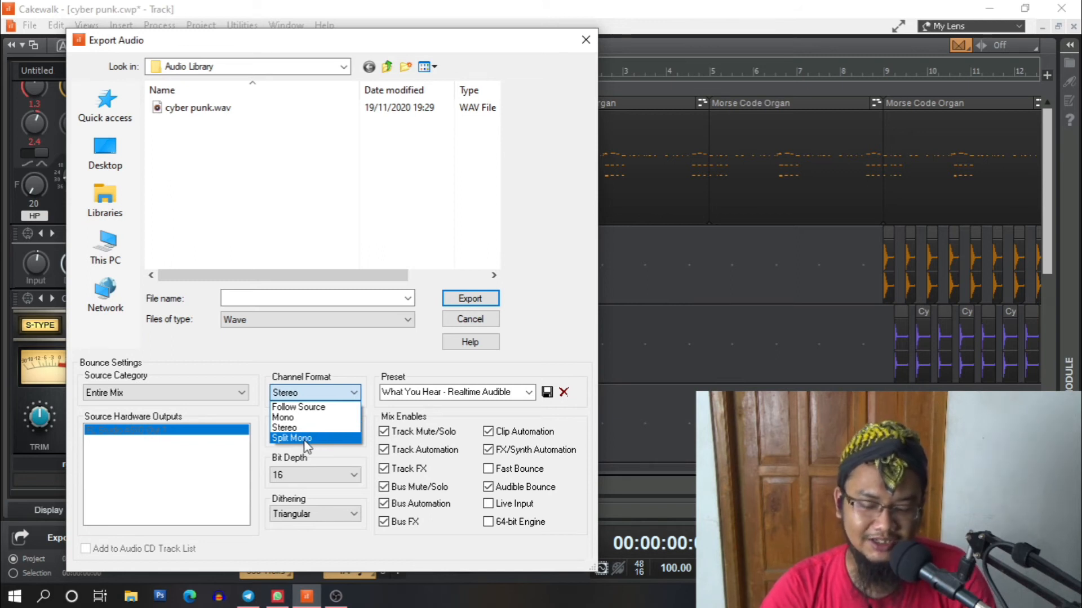
left_click(336, 396)
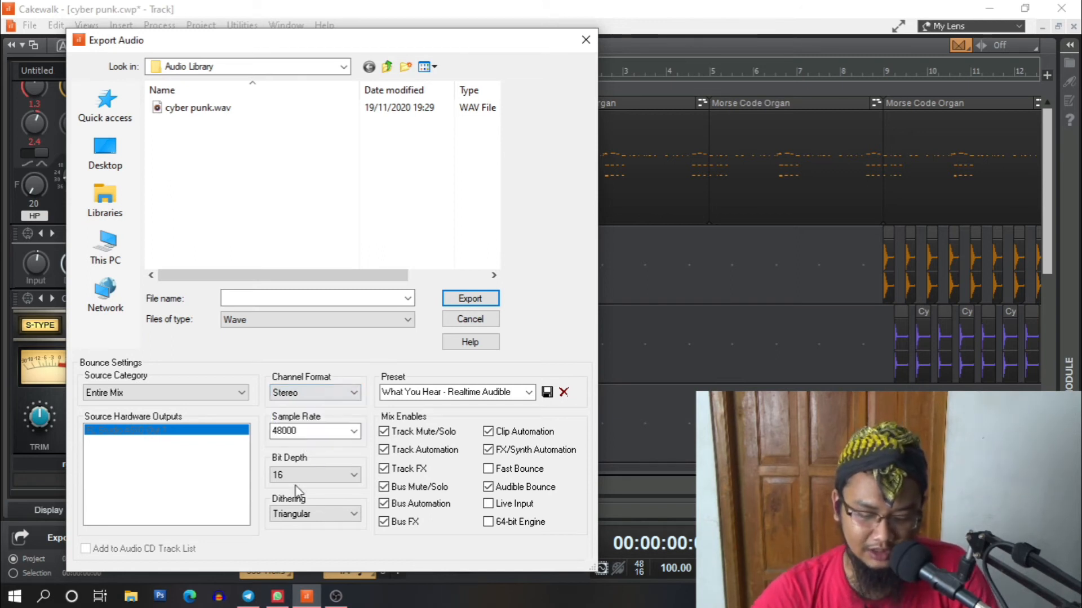
left_click(353, 431)
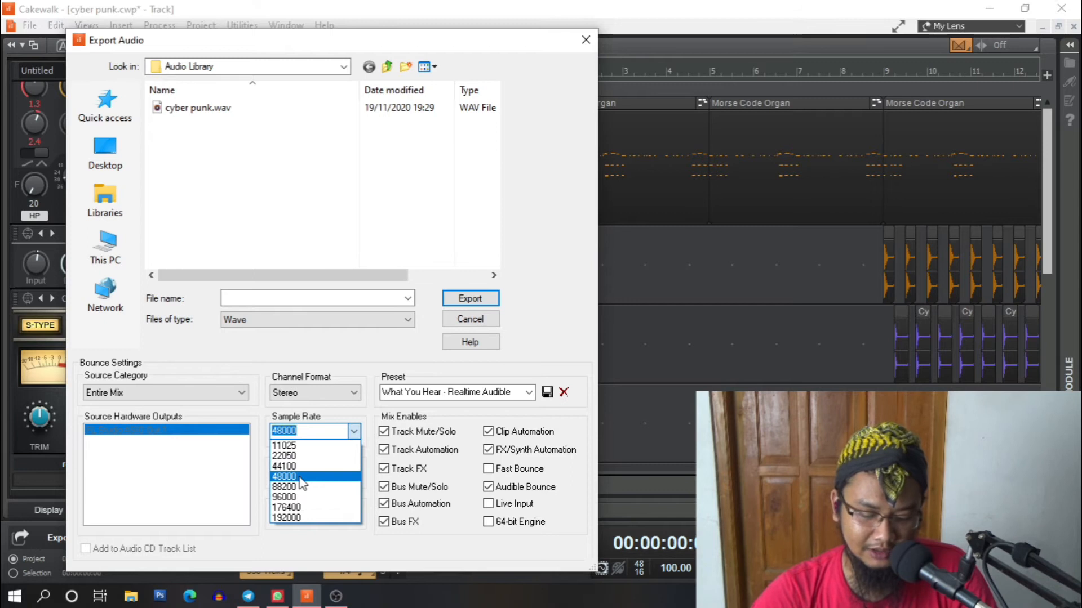
left_click(349, 411)
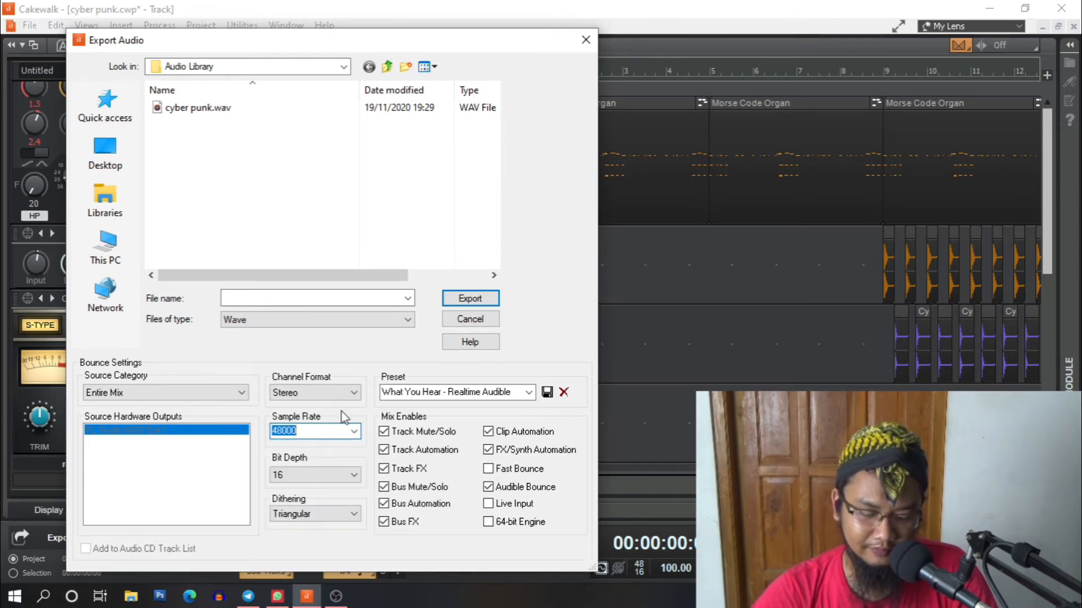
left_click(354, 432)
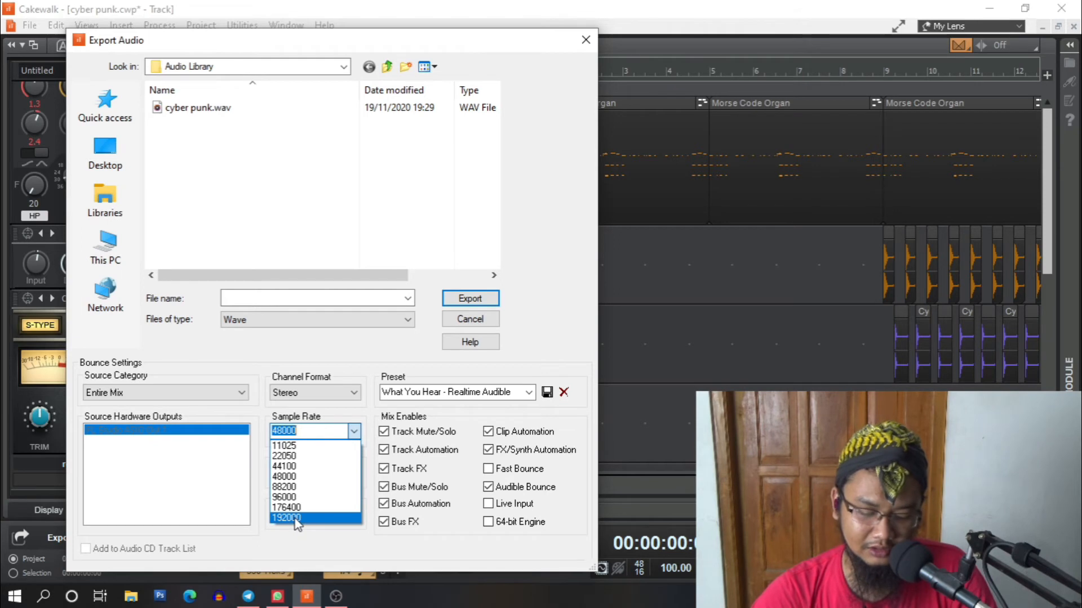
left_click(370, 422)
Set the export bit depth to 32 and review the dithering choices, keeping Triangular.
left_click(319, 475)
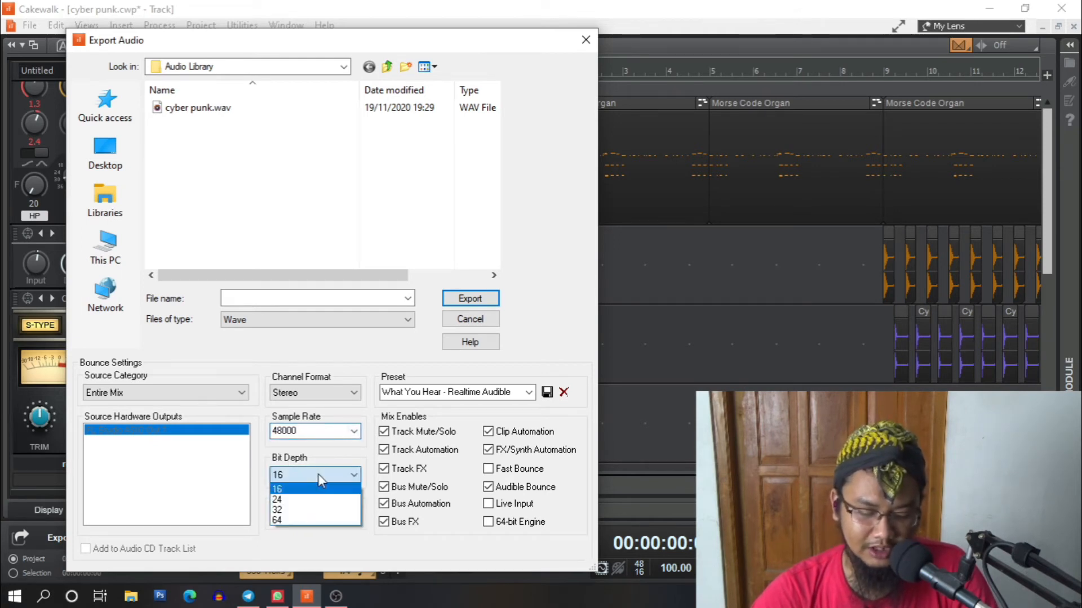
left_click(283, 509)
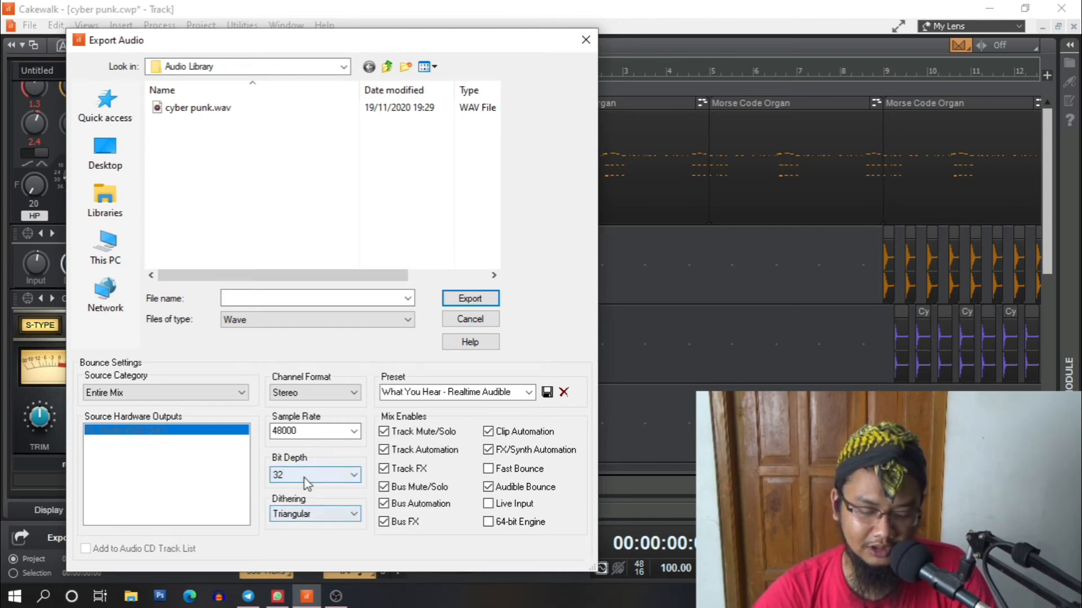
left_click(313, 514)
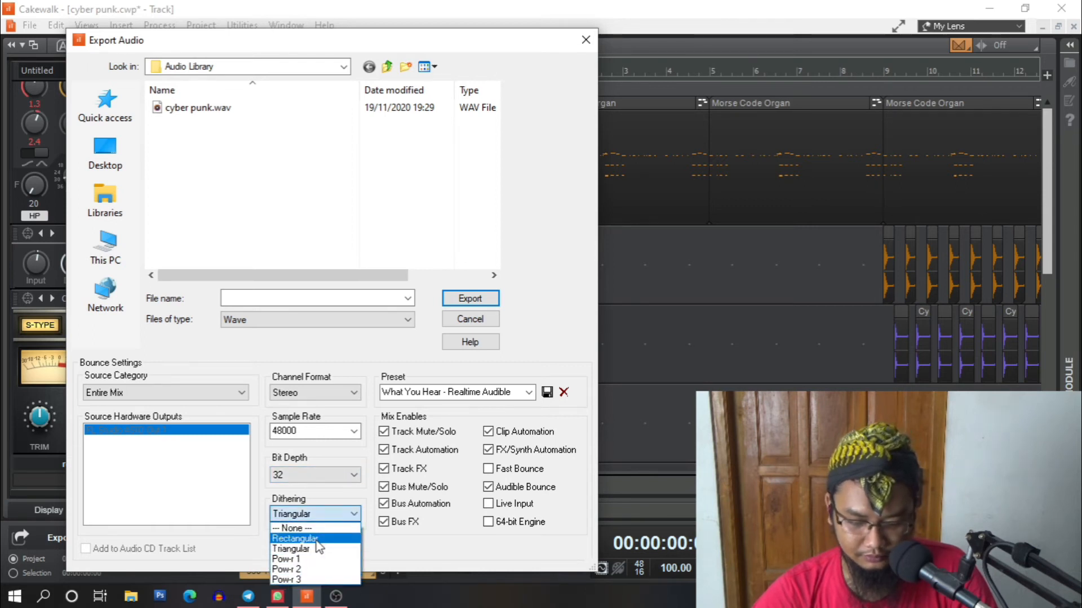
left_click(361, 450)
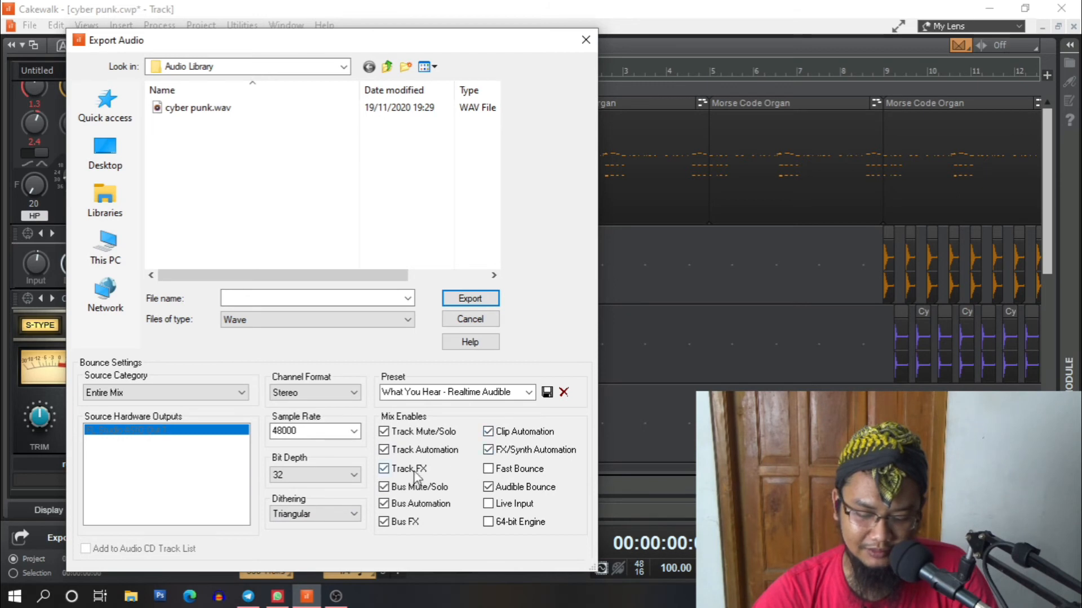
left_click(398, 471)
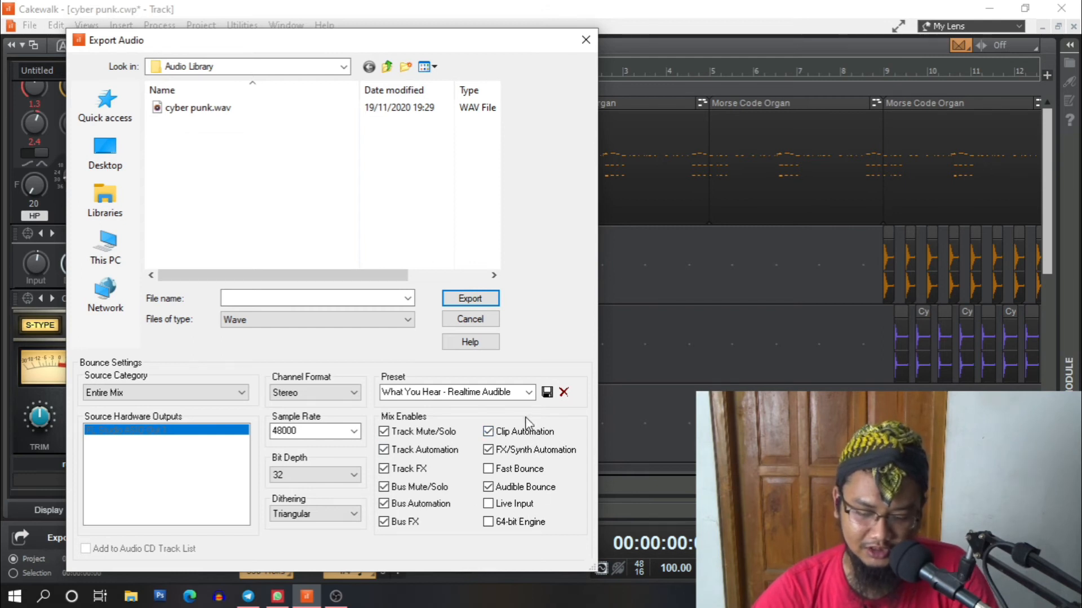
Try the Master Mix preset and the Raw Tracks preset in turn for the export's bounce settings.
left_click(529, 393)
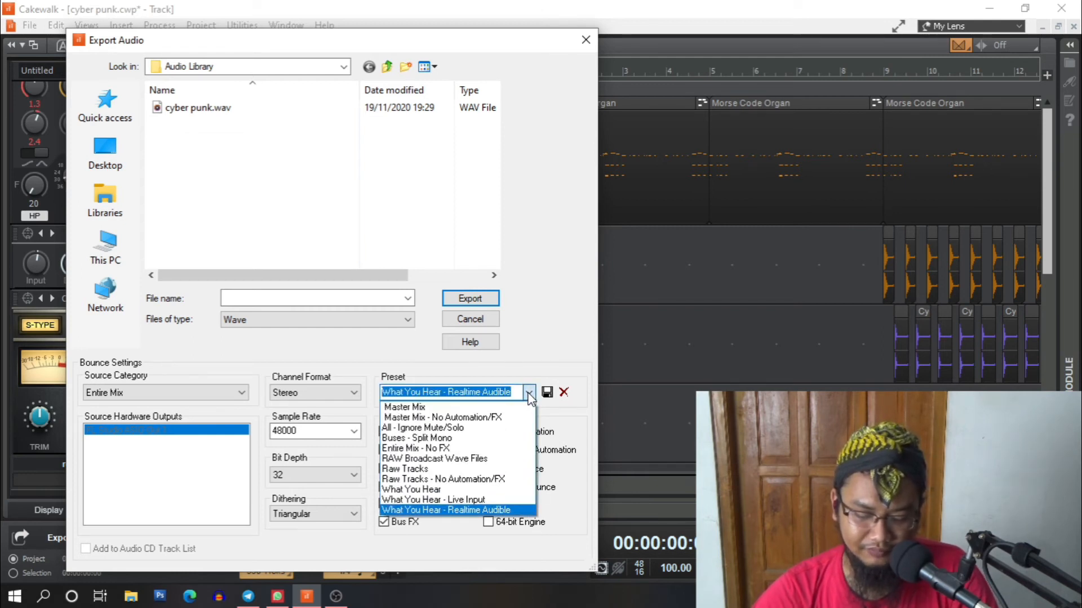
left_click(484, 405)
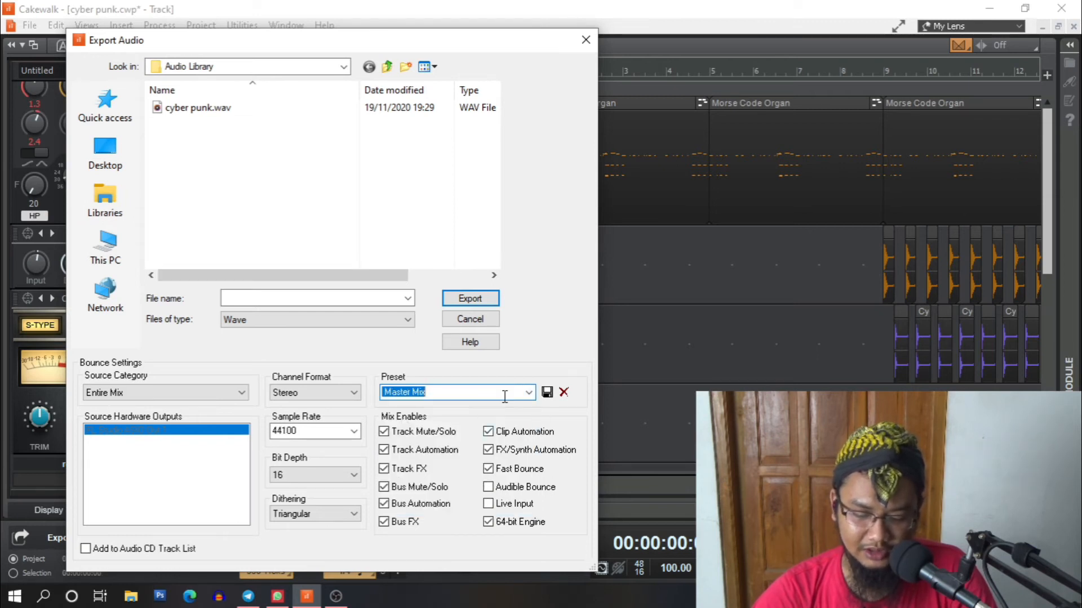
left_click(530, 394)
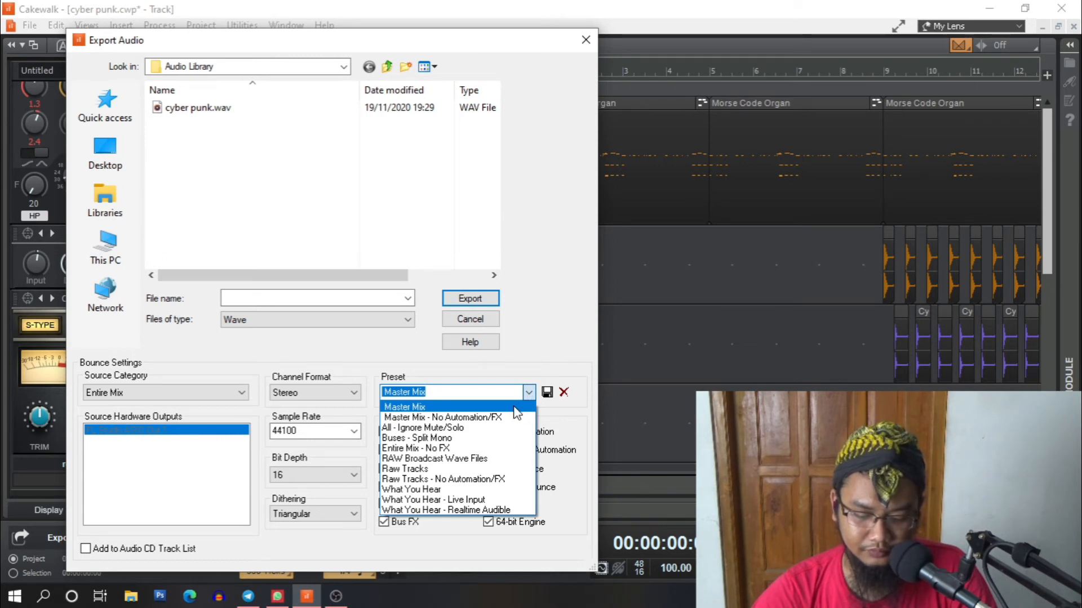
left_click(445, 469)
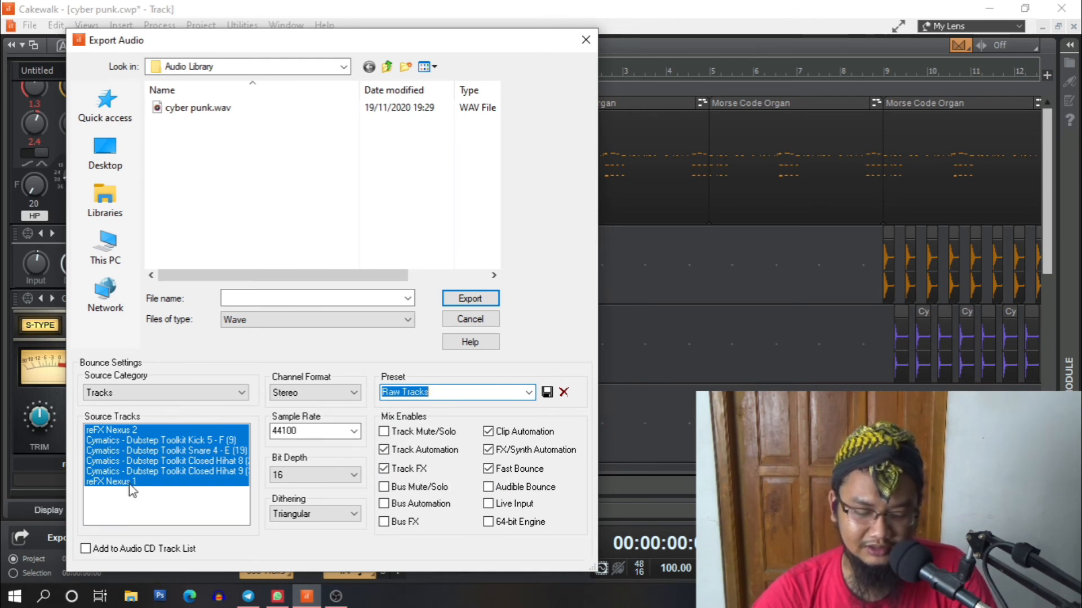
Try the What You Hear export preset and check the source category choices, keeping Entire Mix.
left_click(528, 393)
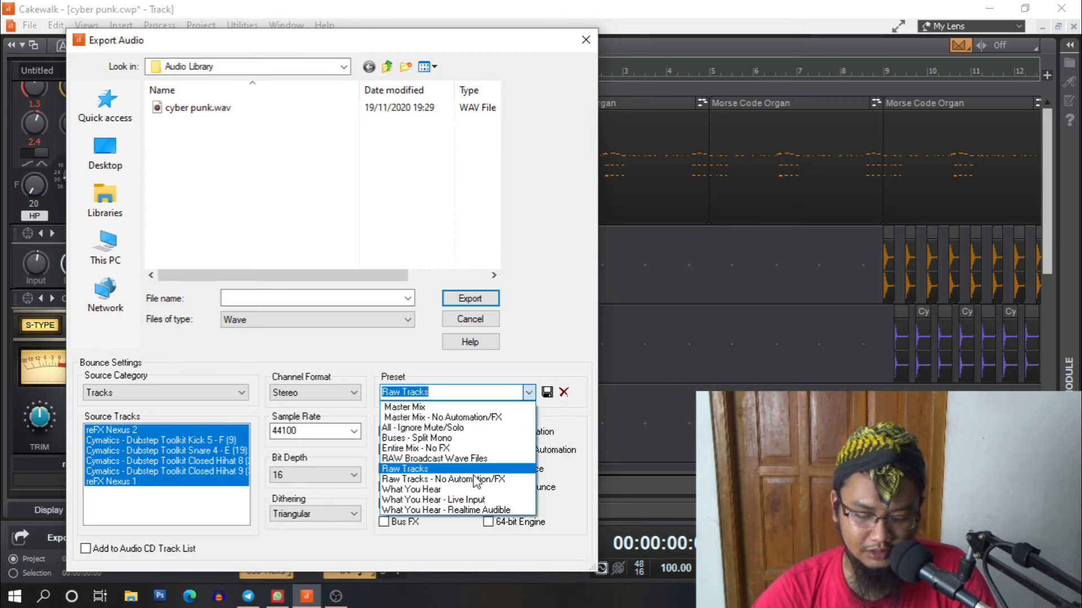
left_click(471, 490)
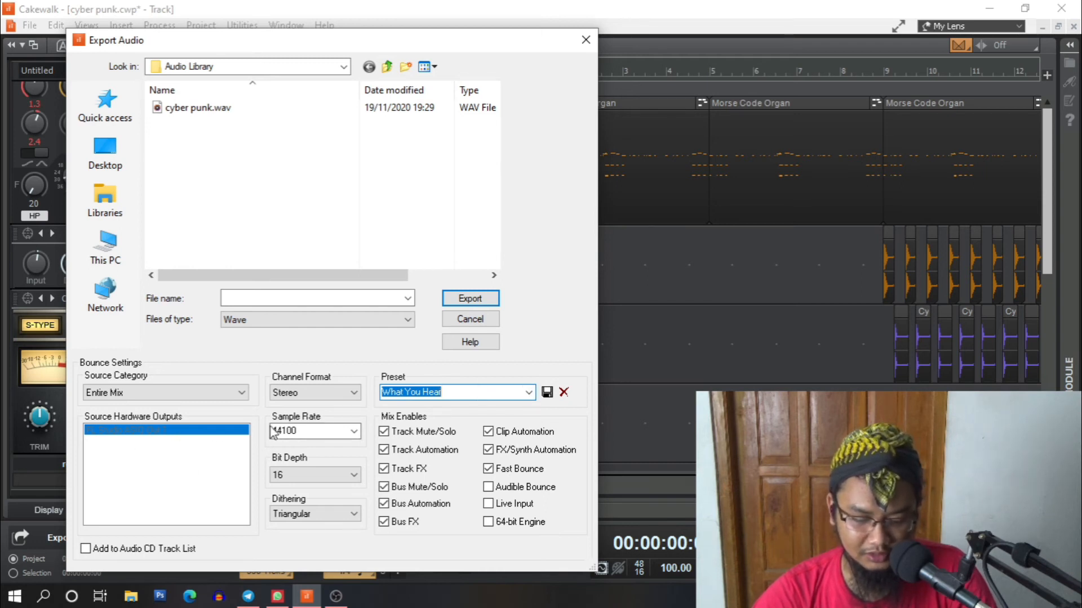
left_click(235, 392)
left_click(235, 392)
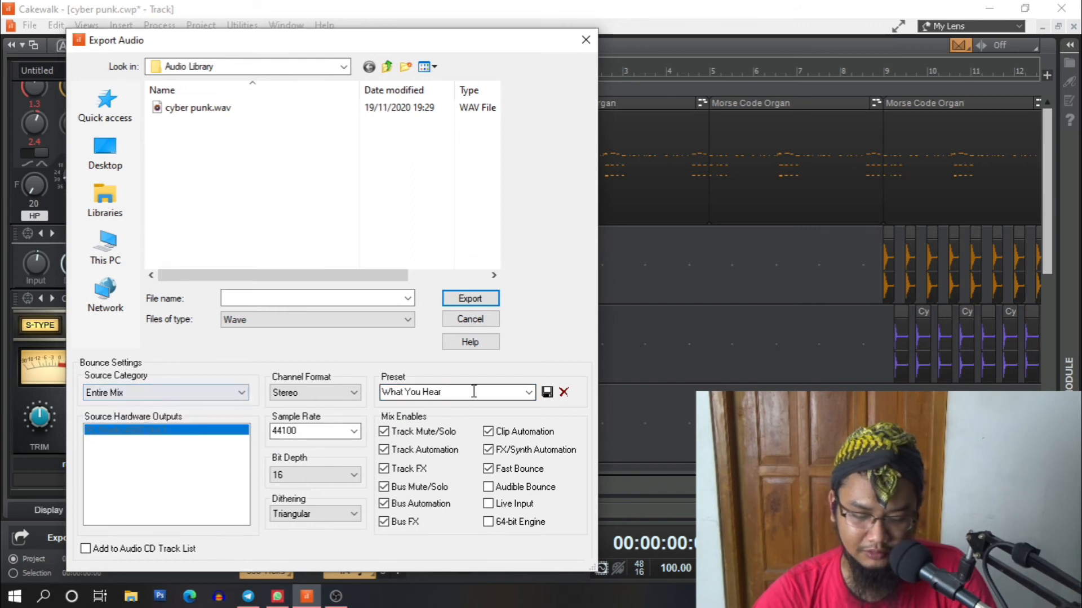
Try the Entire Mix - No FX preset and the Master Mix - No Automation/FX preset to compare their mix options.
left_click(529, 392)
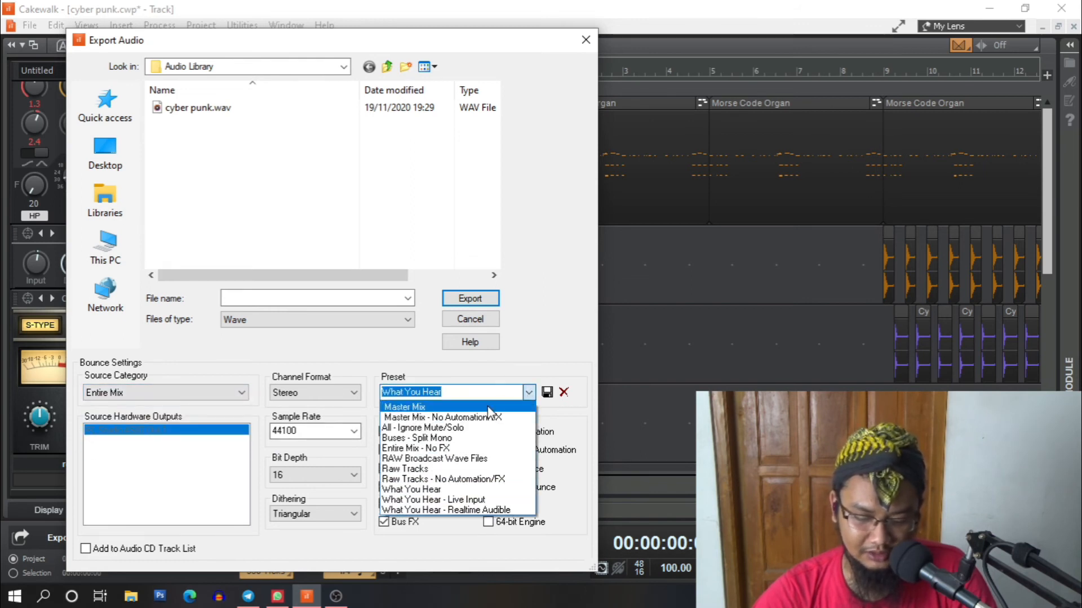
left_click(444, 448)
left_click(383, 469)
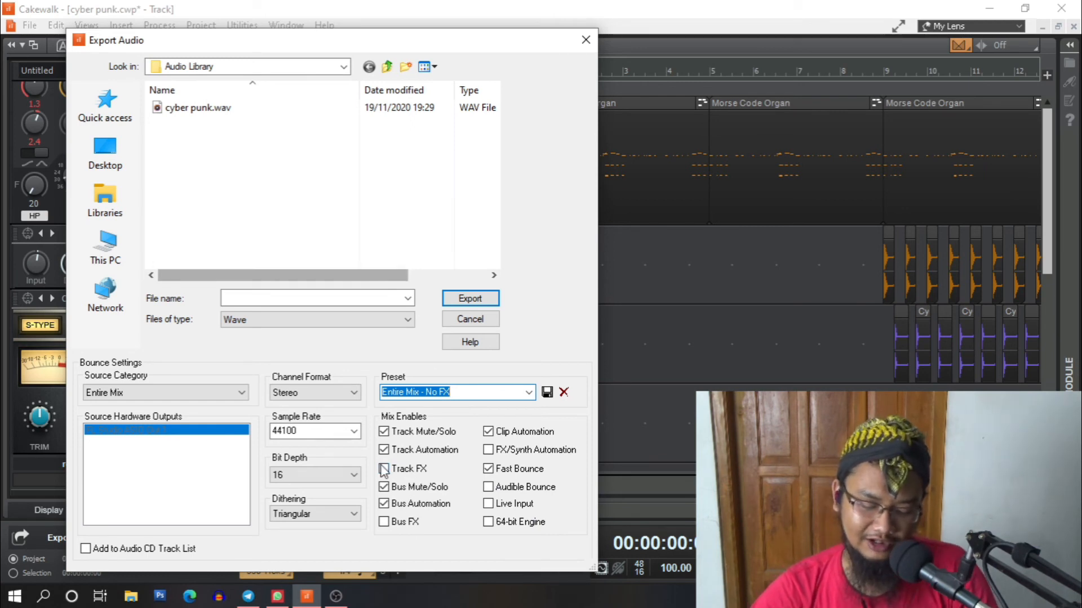
left_click(528, 395)
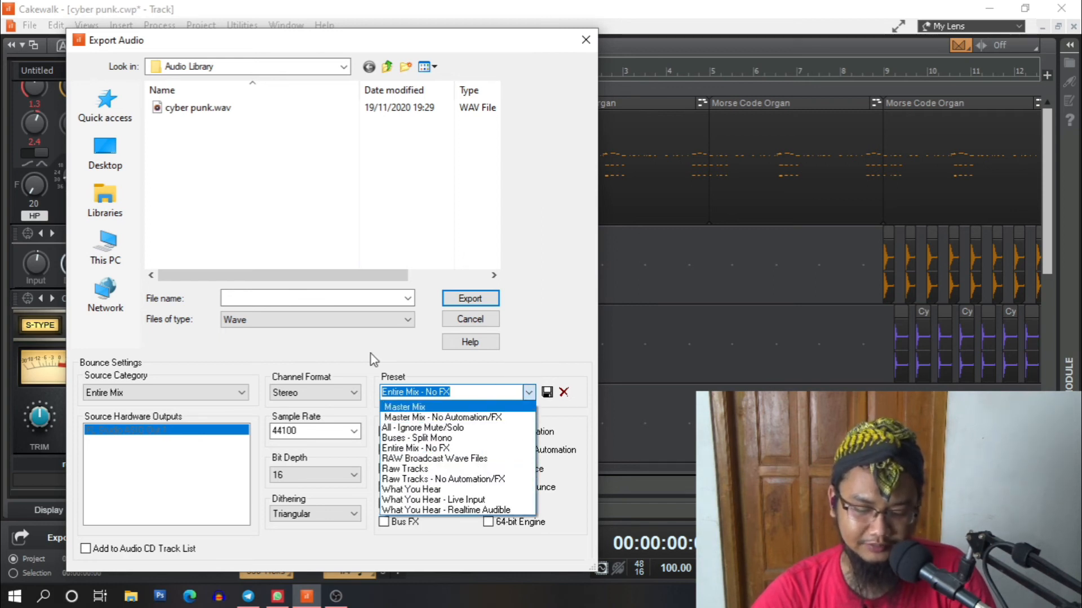
left_click(459, 418)
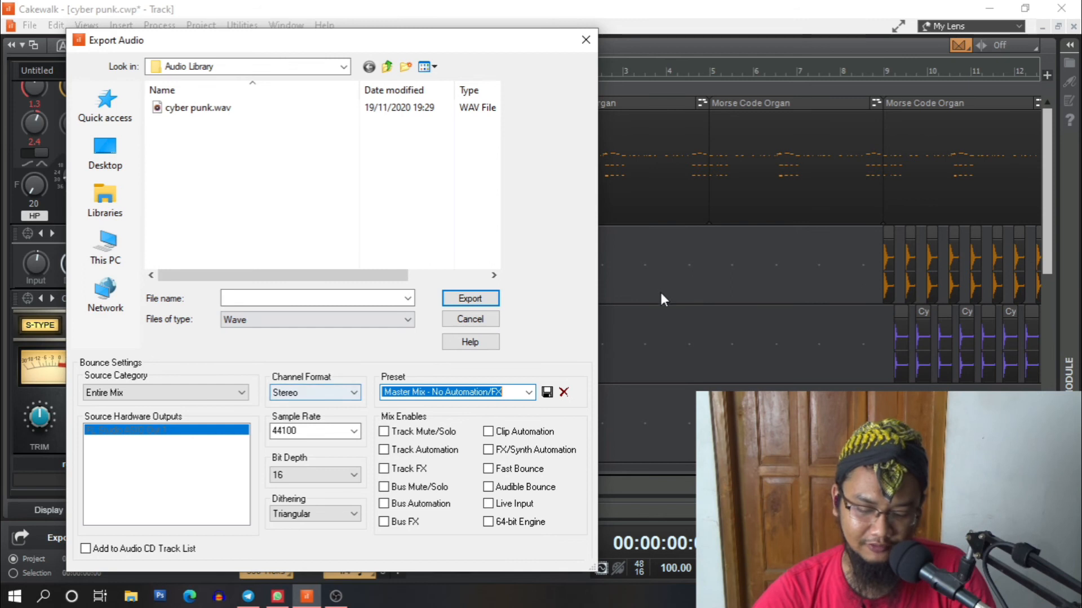
Review the export file types once more, keeping Wave, and close the Export Audio dialog without exporting.
left_click(303, 320)
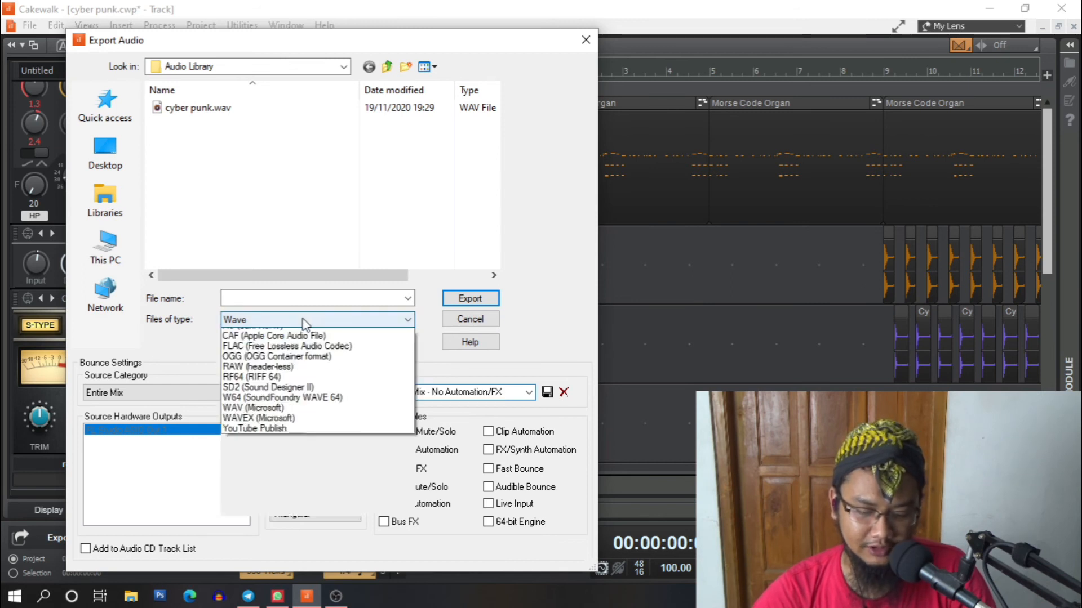
left_click(301, 319)
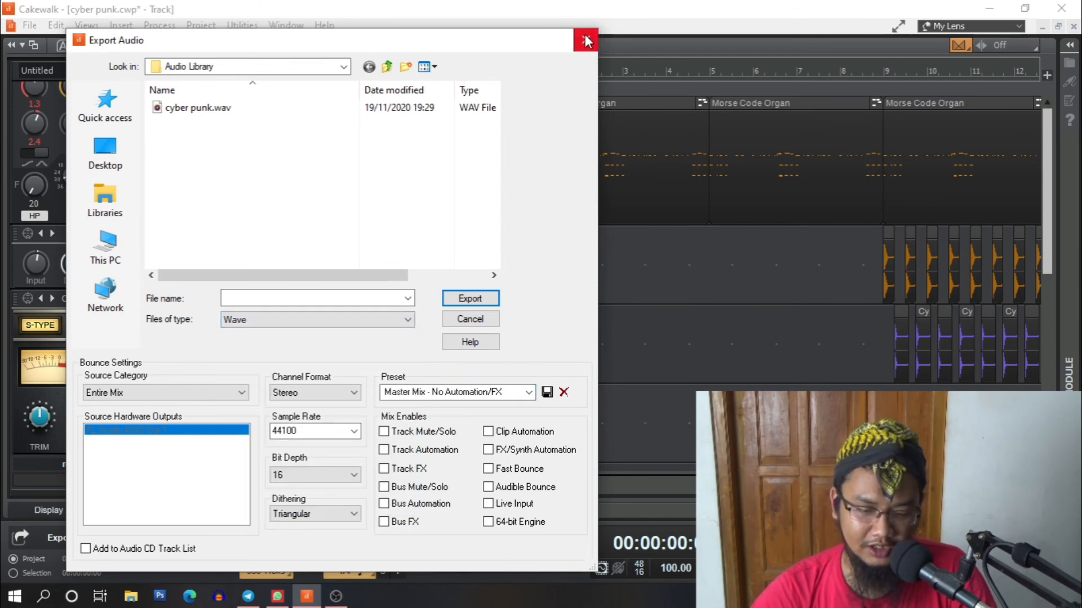
left_click(586, 42)
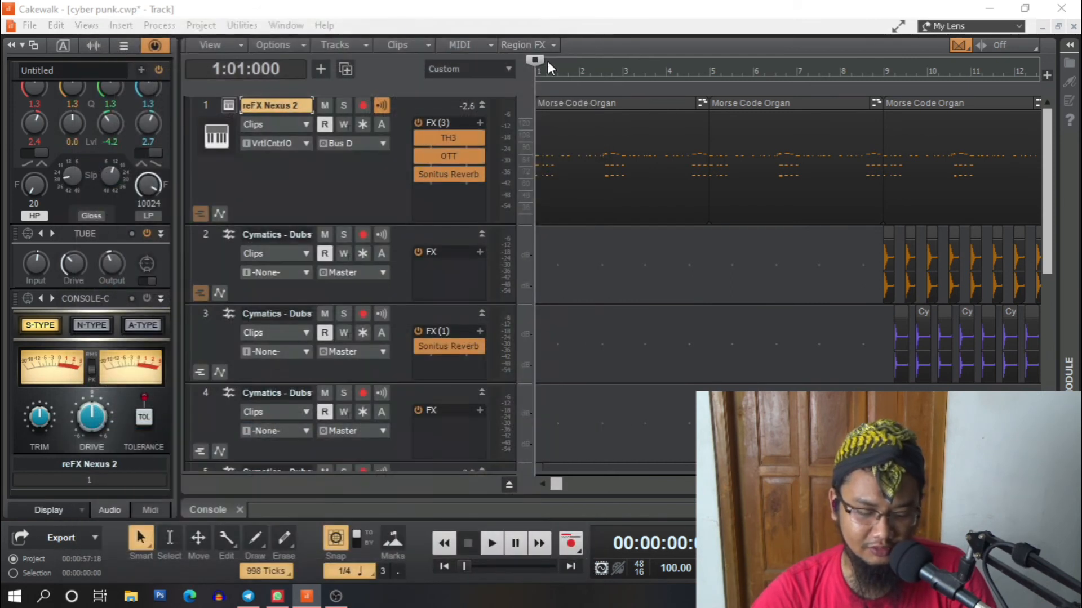
Examine the quick export options and their list of presets, leaving without choosing any.
left_click(94, 538)
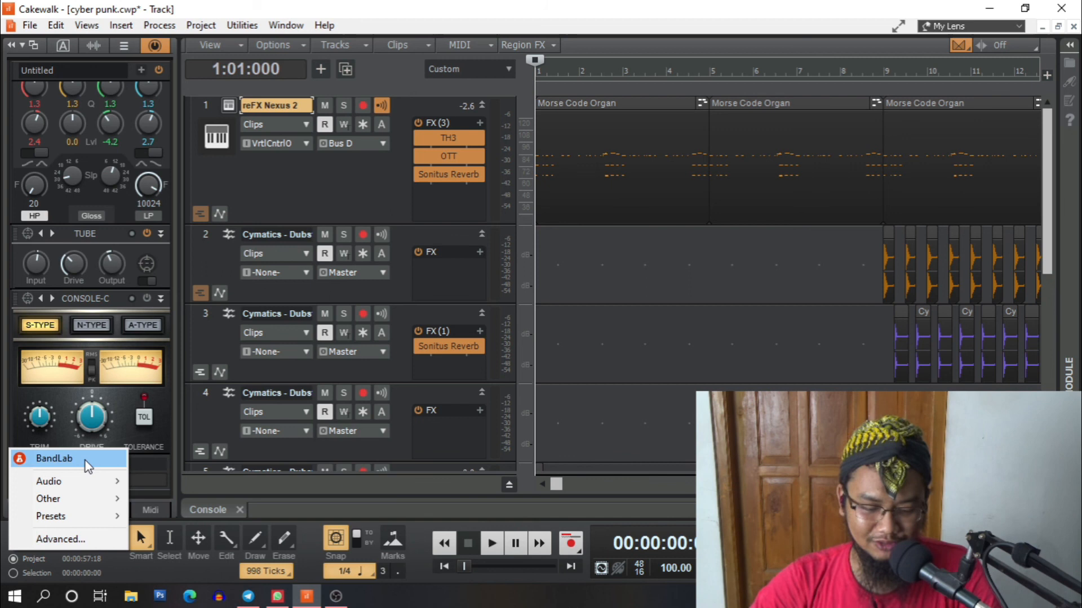
mouse_move(77, 522)
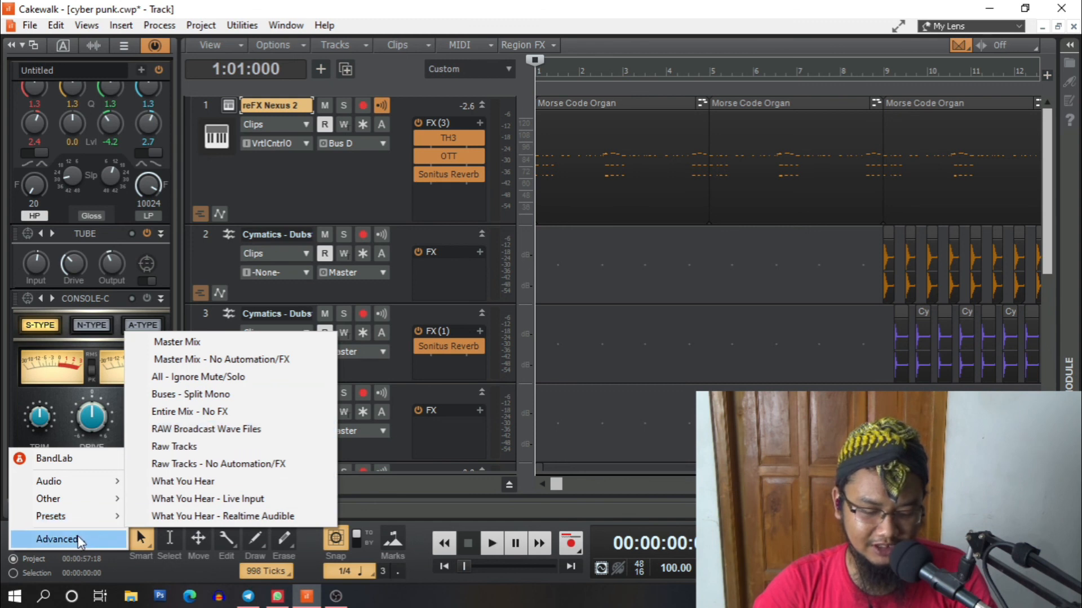
left_click(163, 571)
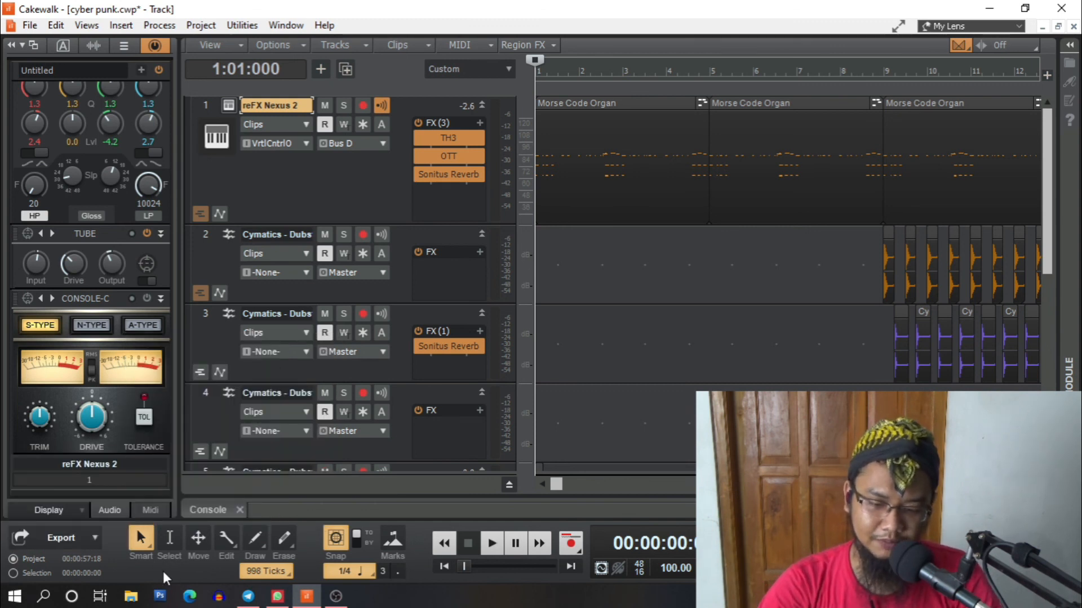